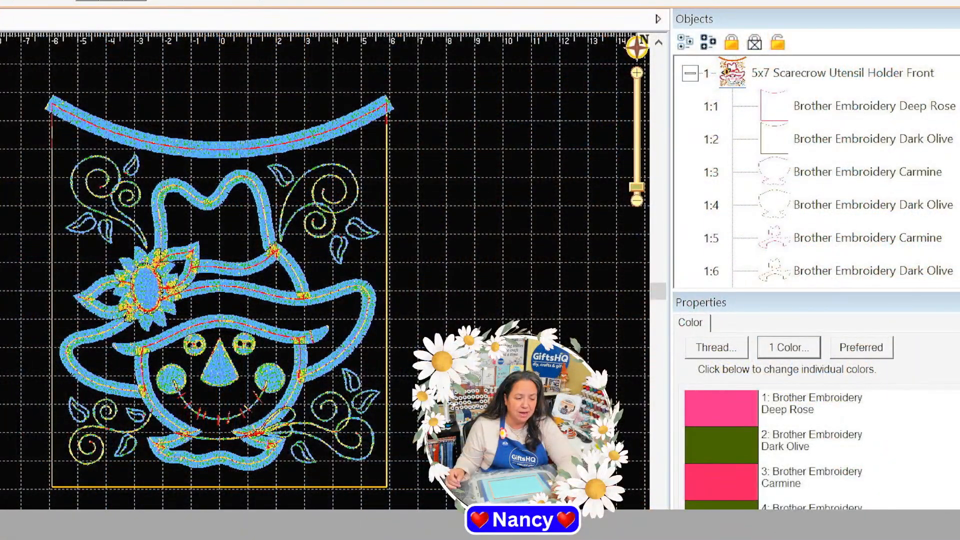
- Turn off the stitch density view of the scarecrow front design and inspect its first four color objects one by one
click(111, 0)
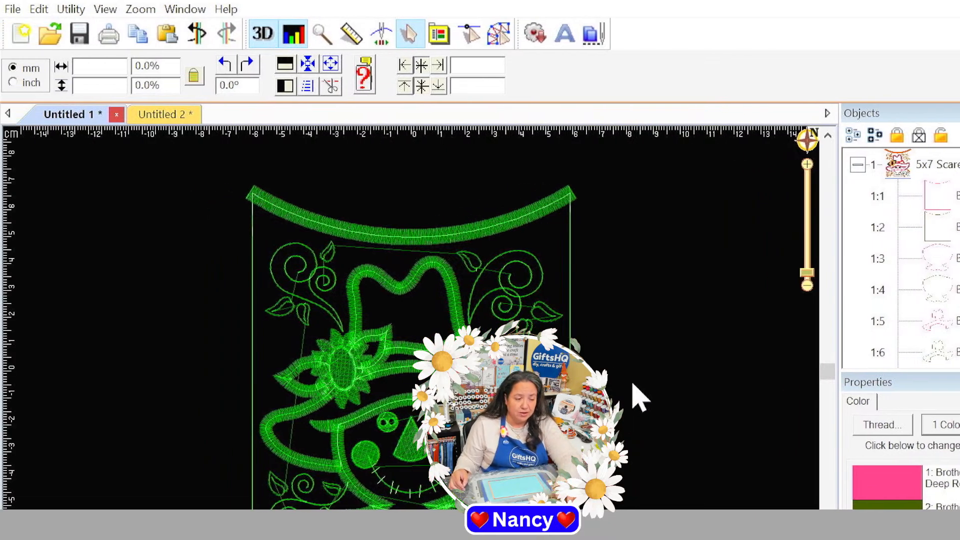
click(293, 35)
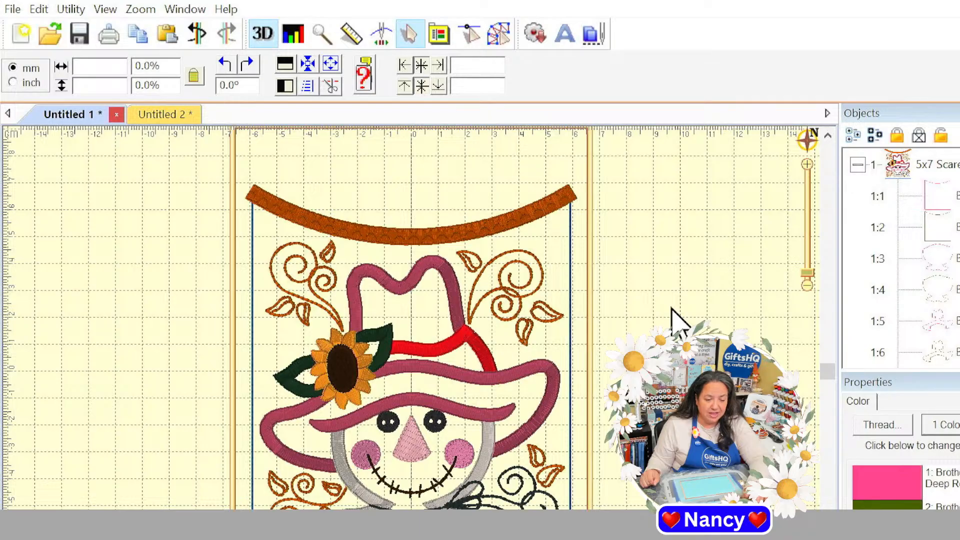
click(957, 195)
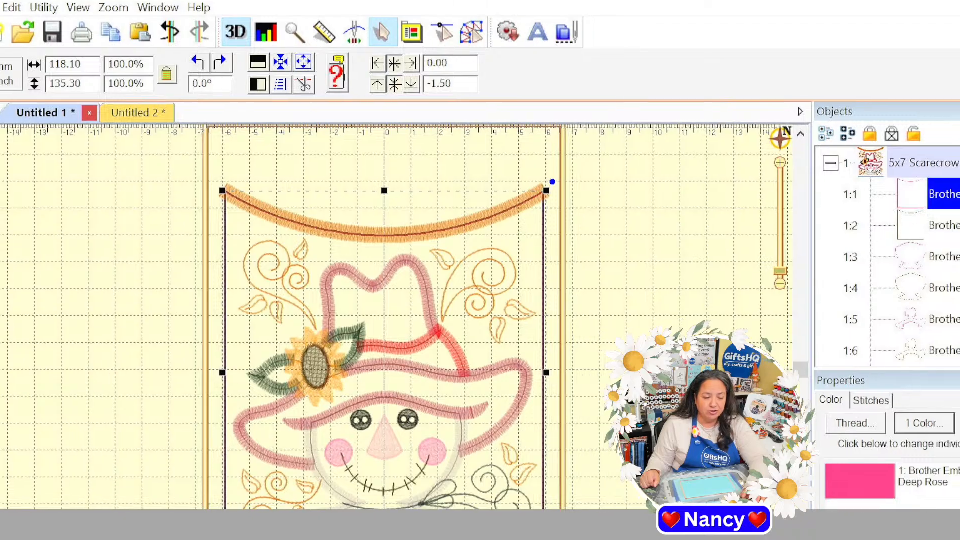
click(957, 227)
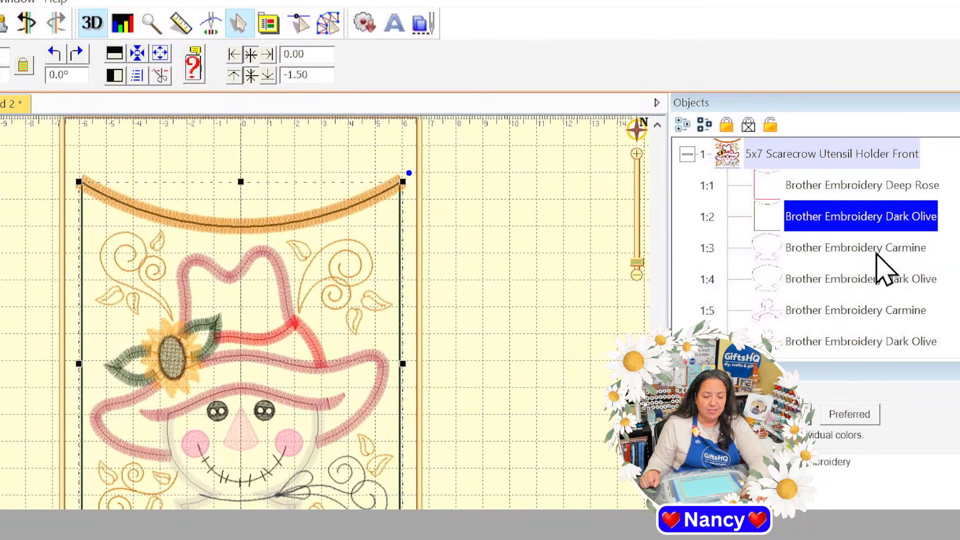
click(903, 254)
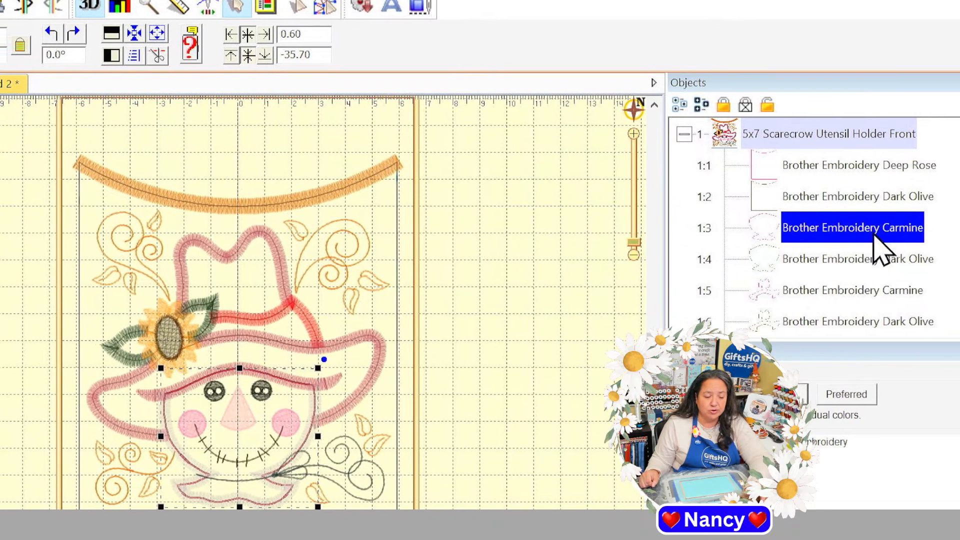
click(908, 258)
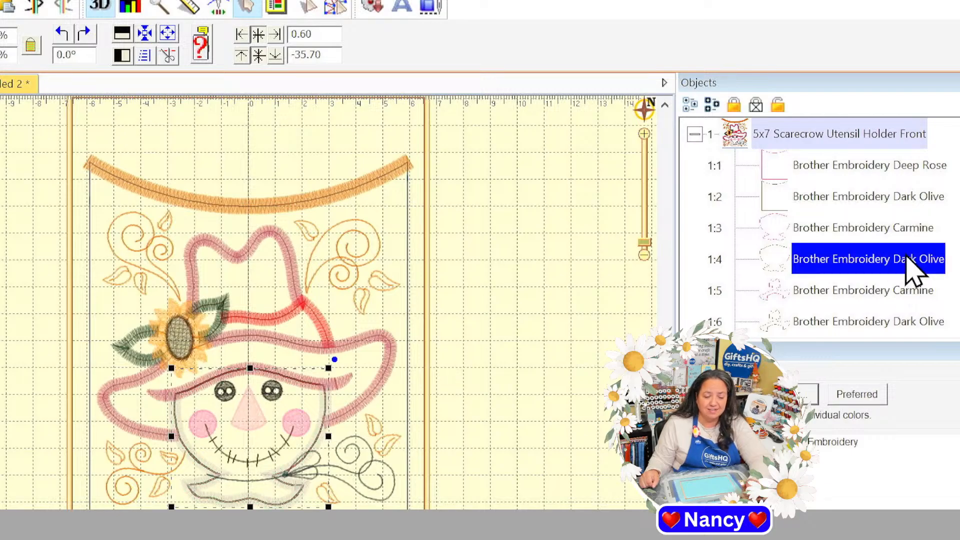
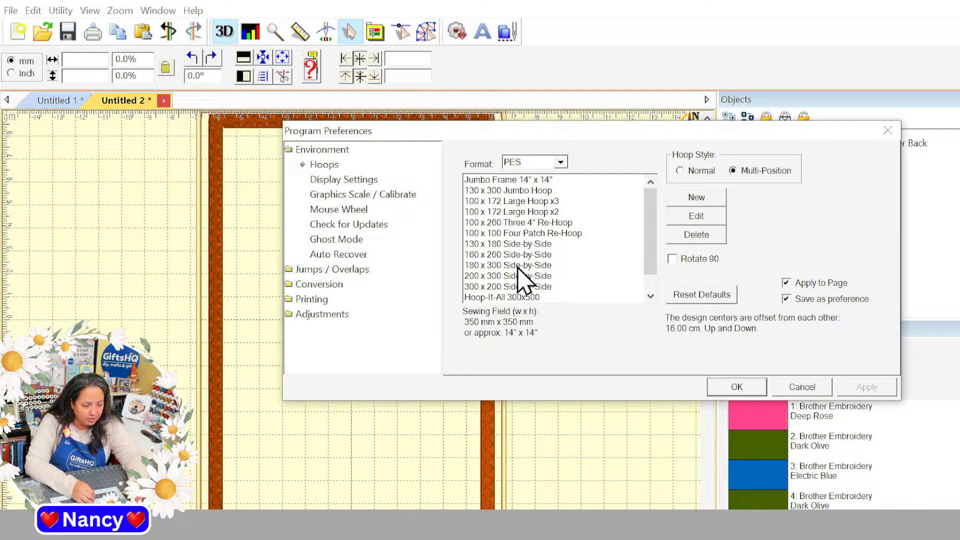
- Set the page's multi-position hoop to the 130 x 300 Jumbo Hoop in the program preferences
click(530, 245)
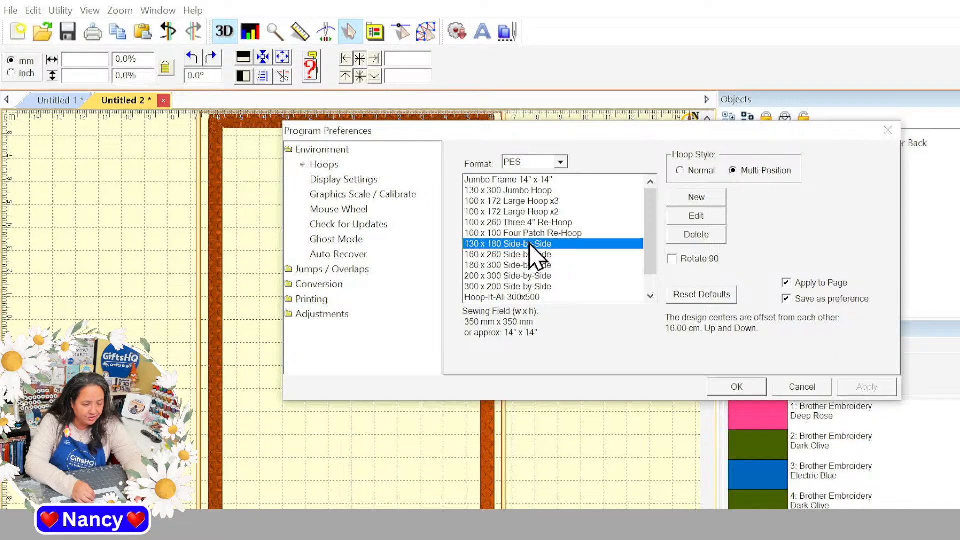
click(525, 191)
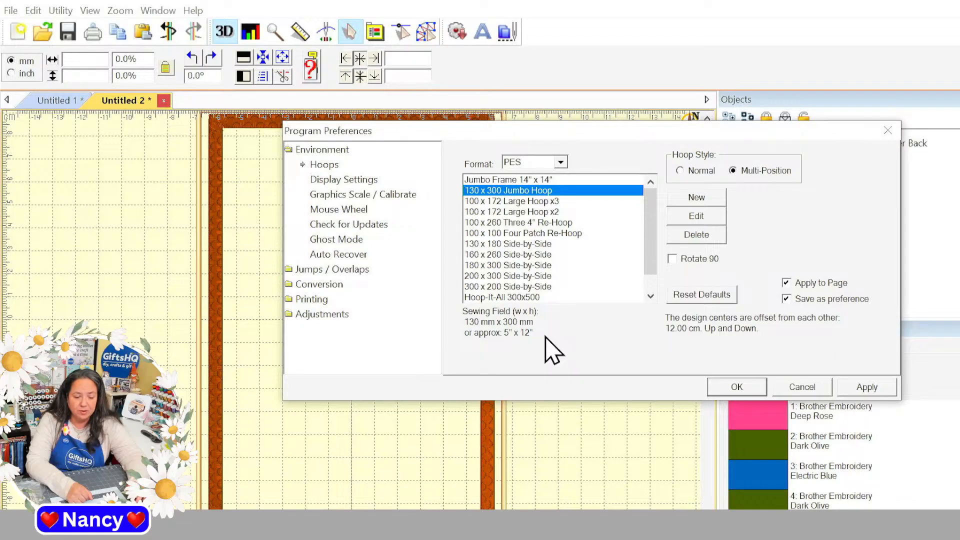
click(865, 388)
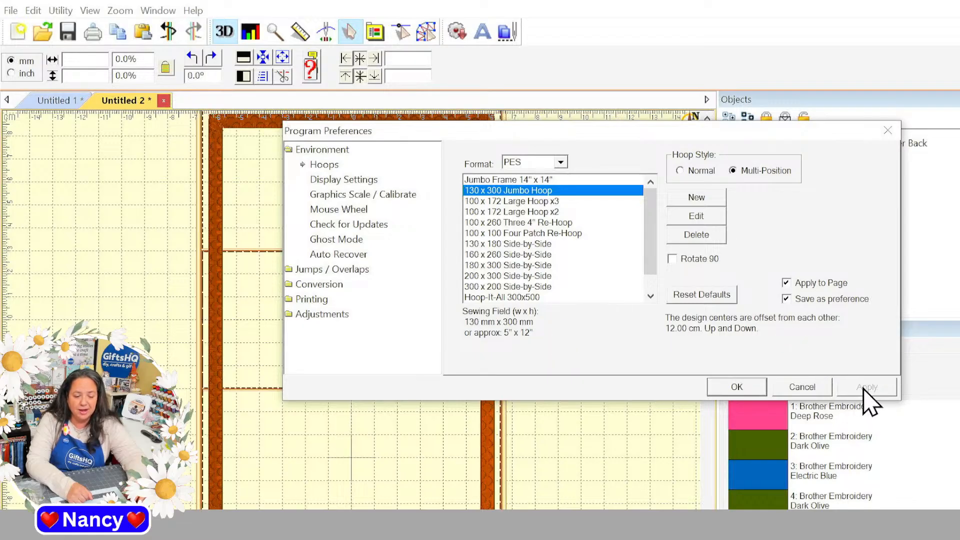
click(721, 388)
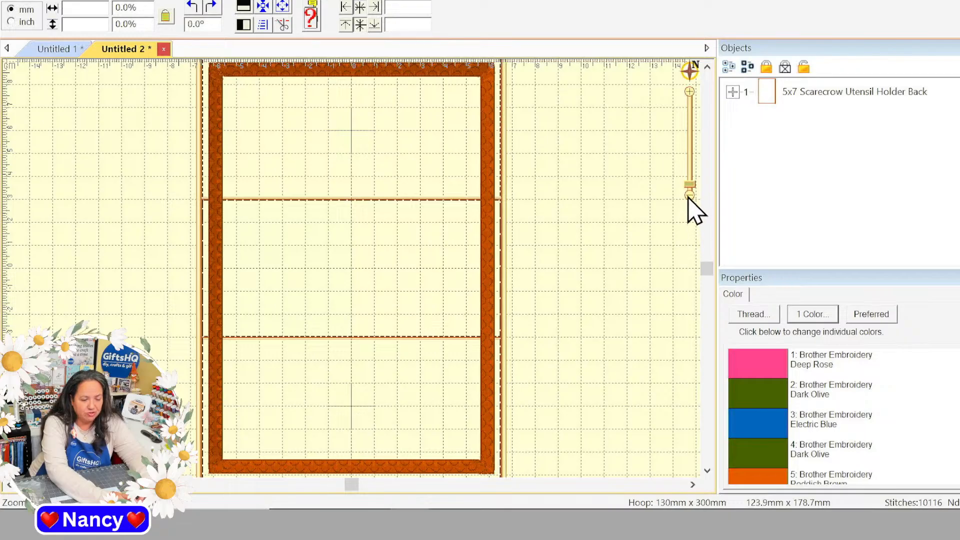
- Stretch the whole scarecrow back design upward and downward to about 279 mm tall, keeping it inside the hoop
click(658, 195)
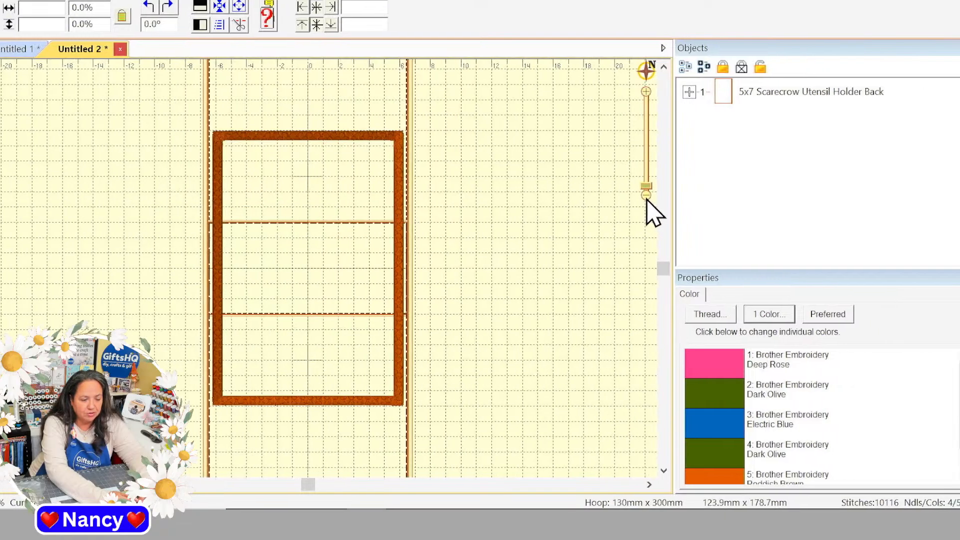
click(663, 197)
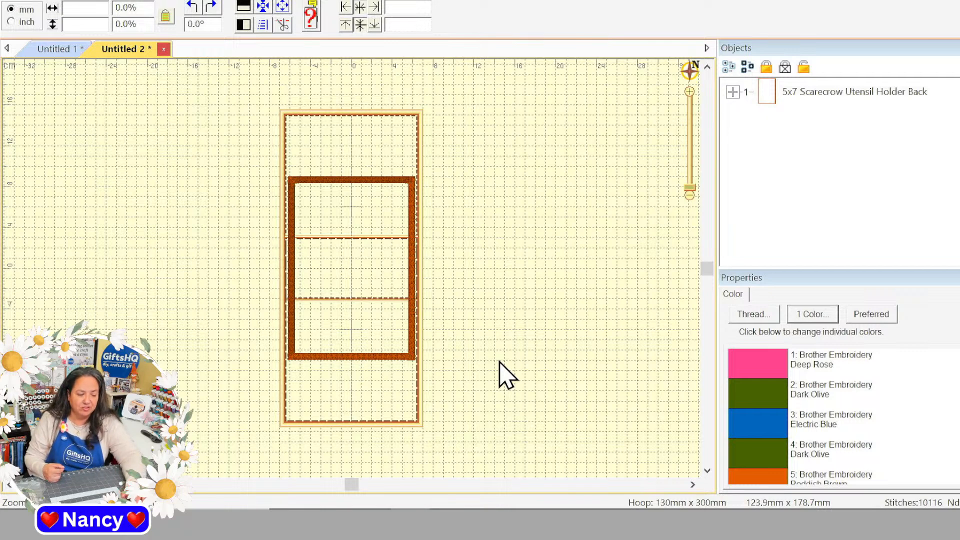
click(367, 373)
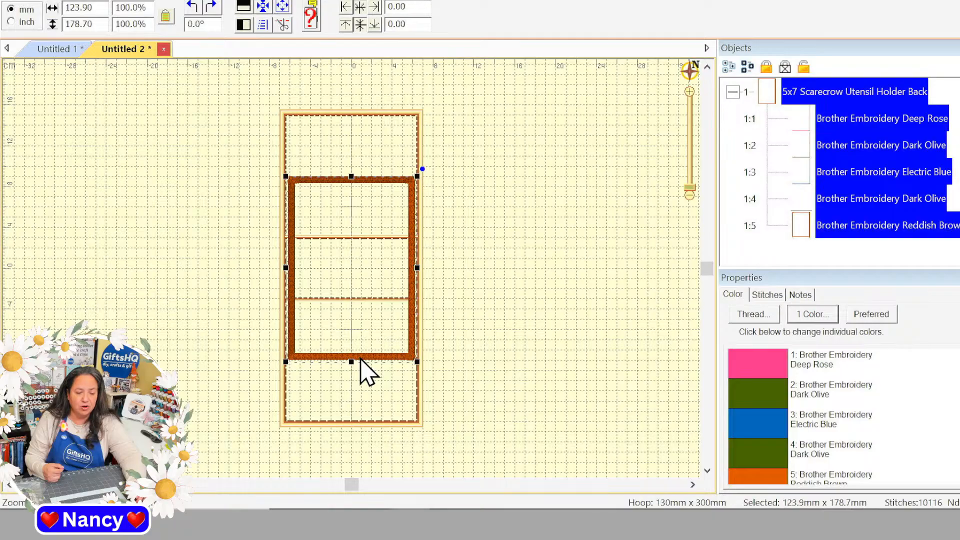
click(524, 295)
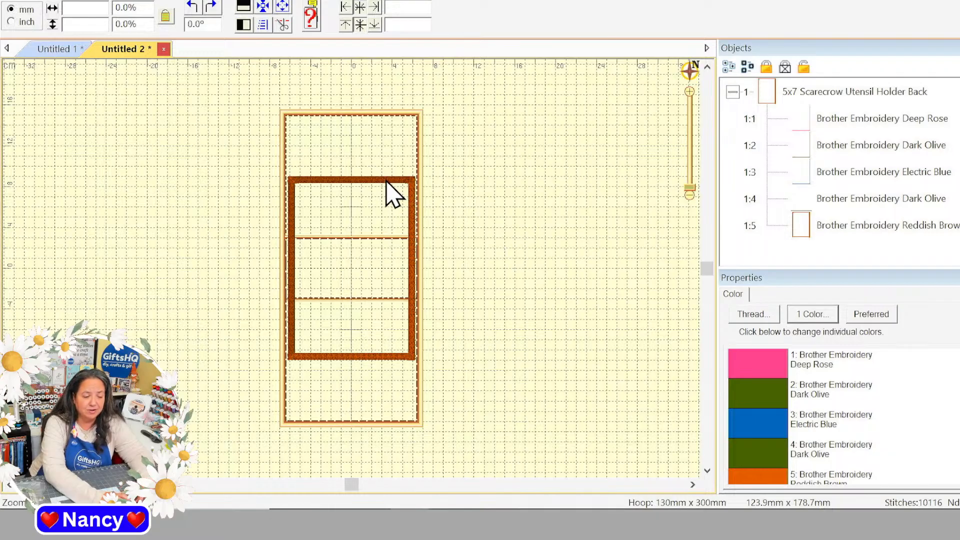
click(387, 182)
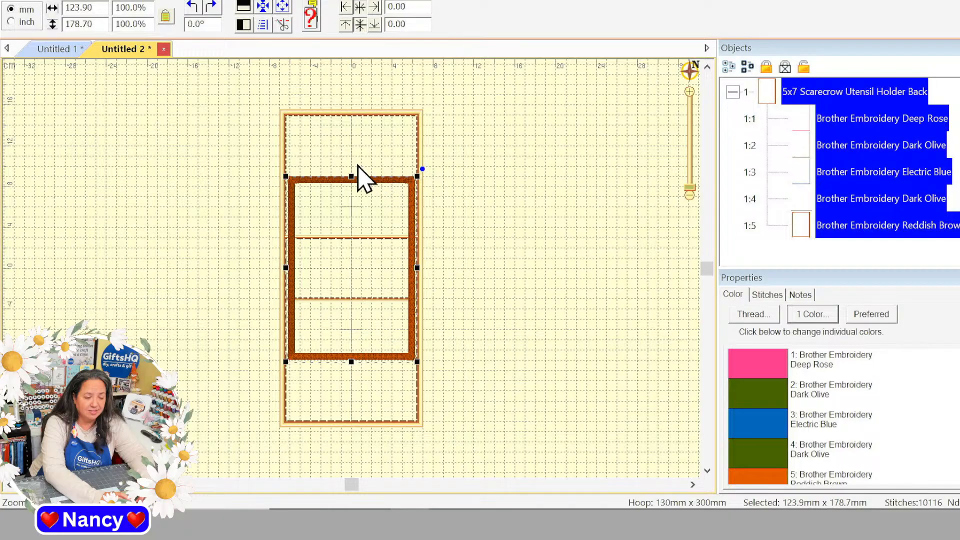
drag(353, 176, 352, 126)
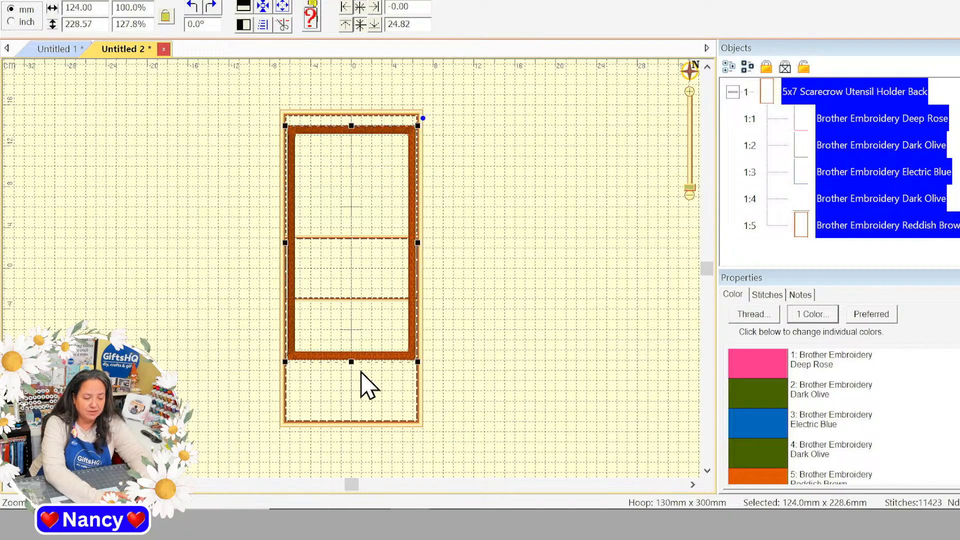
drag(355, 361, 355, 413)
click(559, 289)
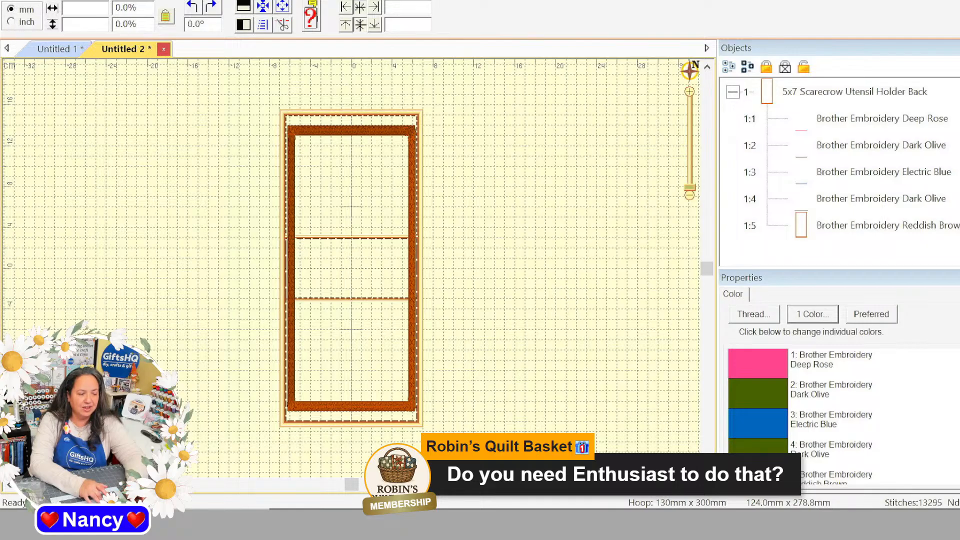
- Review the Hoops settings in the program preferences, then close them without making changes
click(33, 0)
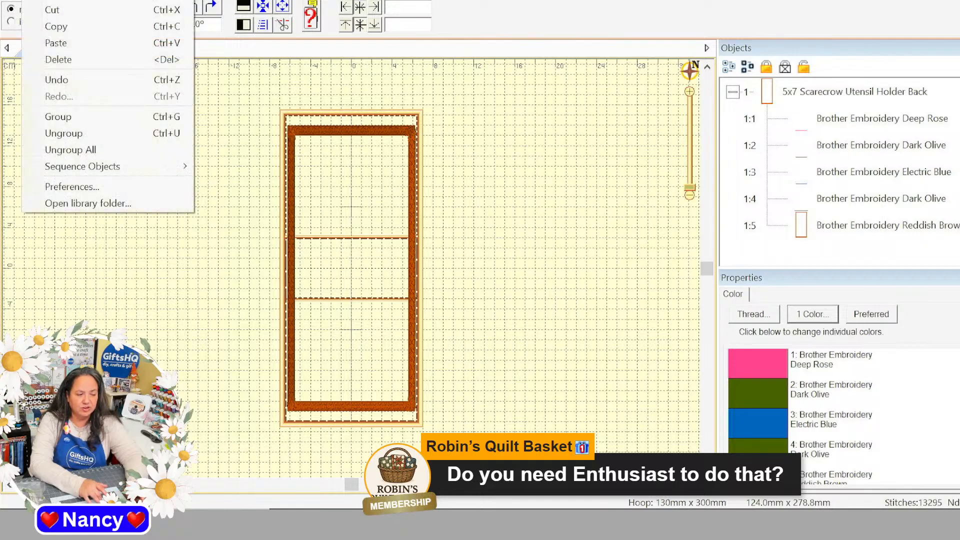
click(145, 188)
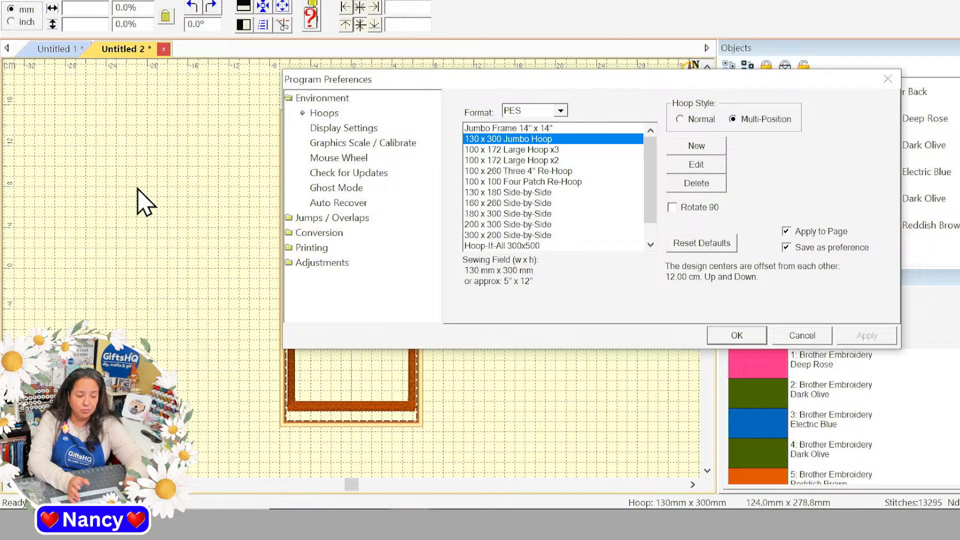
click(356, 119)
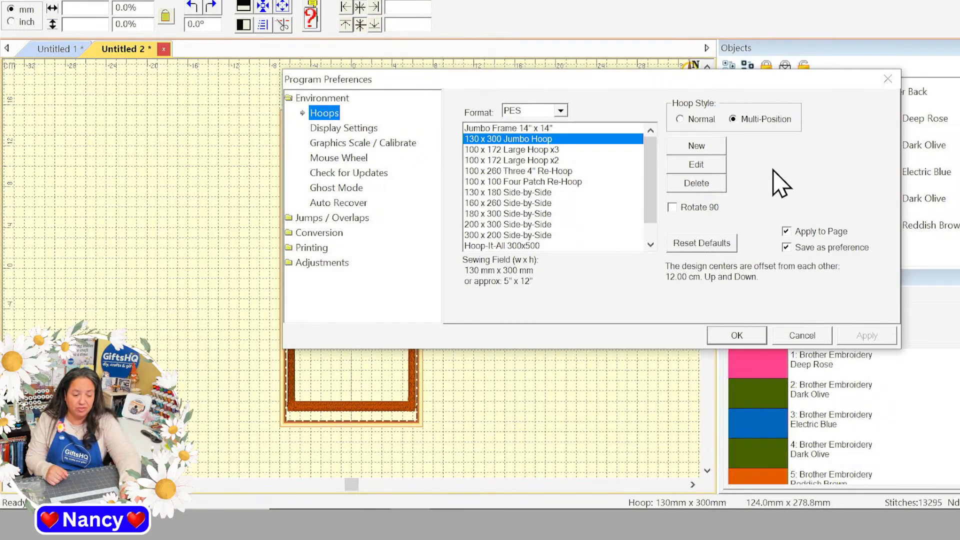
click(801, 341)
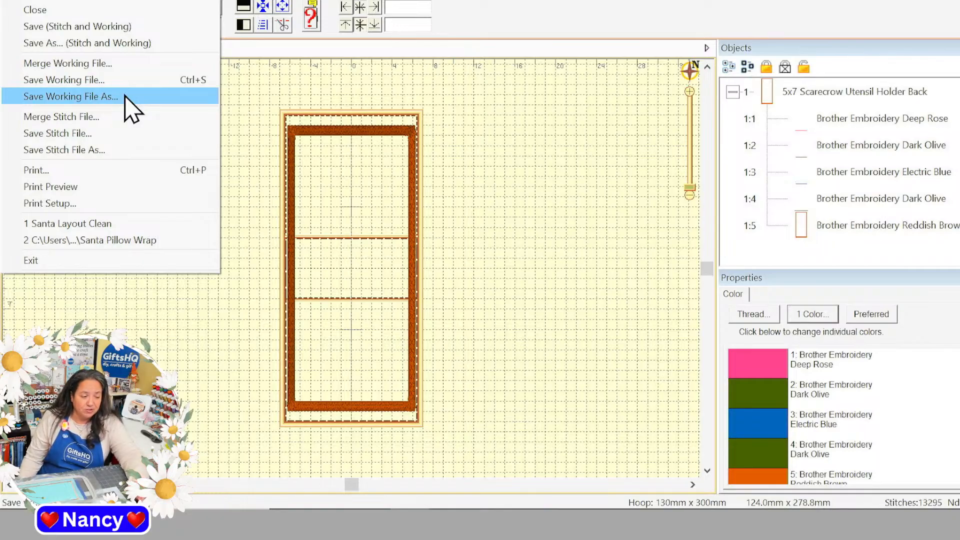
- Save the stretched design as a working file named "Scarecrow Back" on the Desktop
click(125, 96)
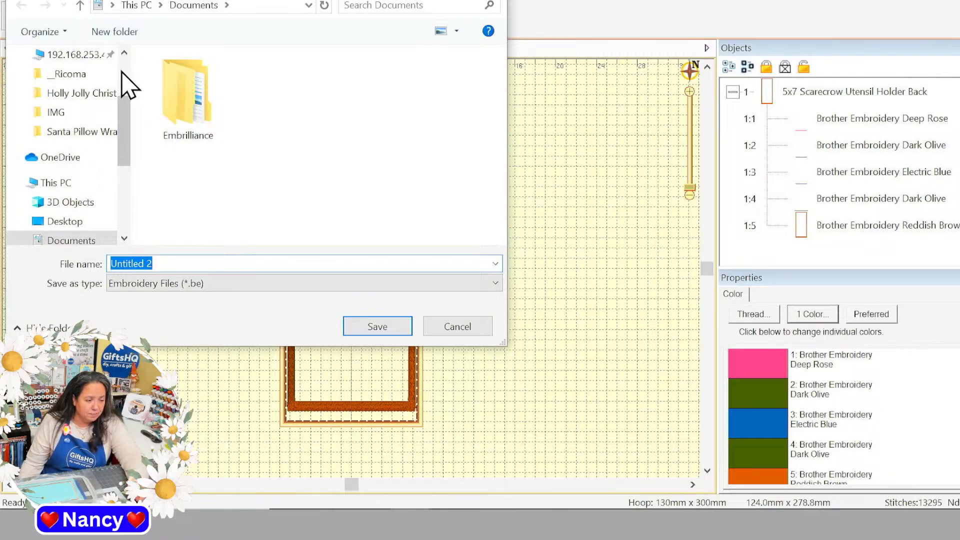
scroll(125, 78, up, 2)
click(64, 87)
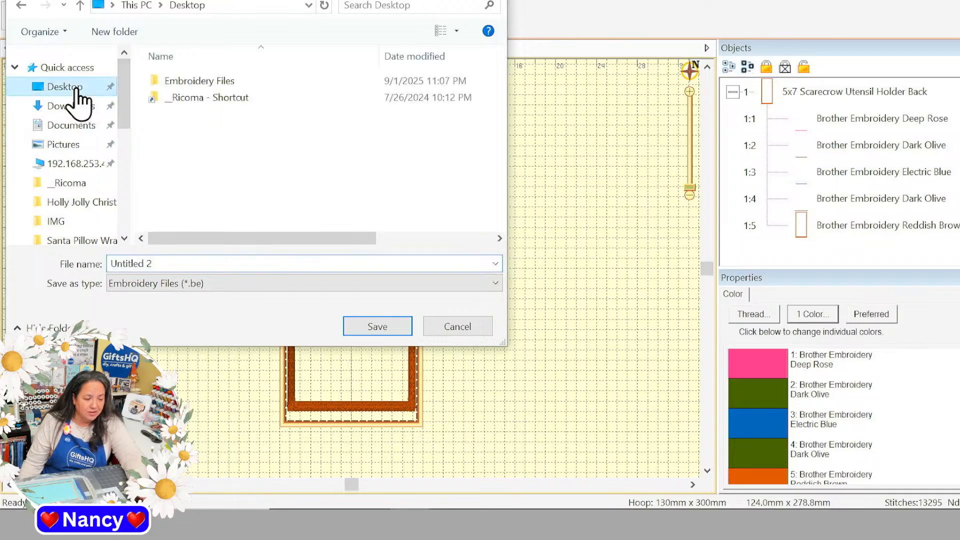
click(205, 263)
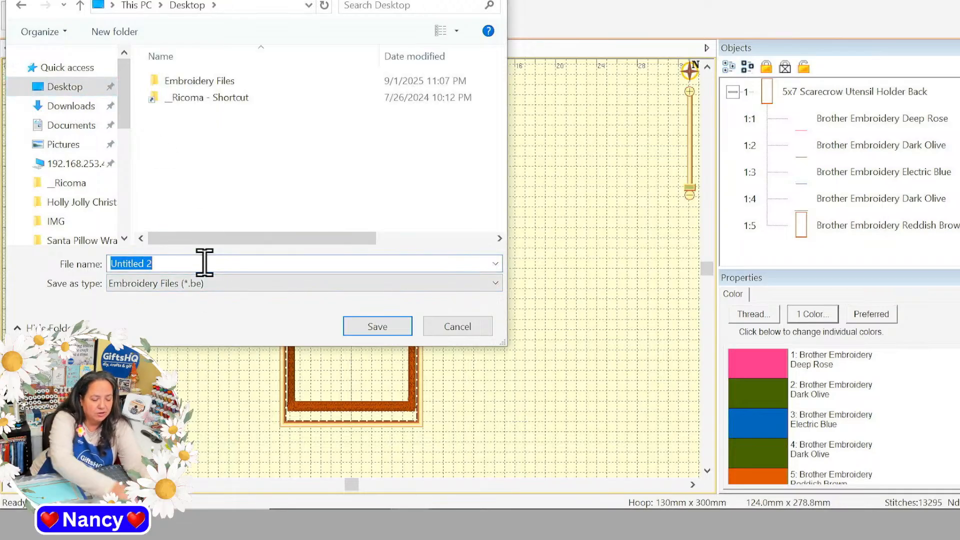
text(Sc)
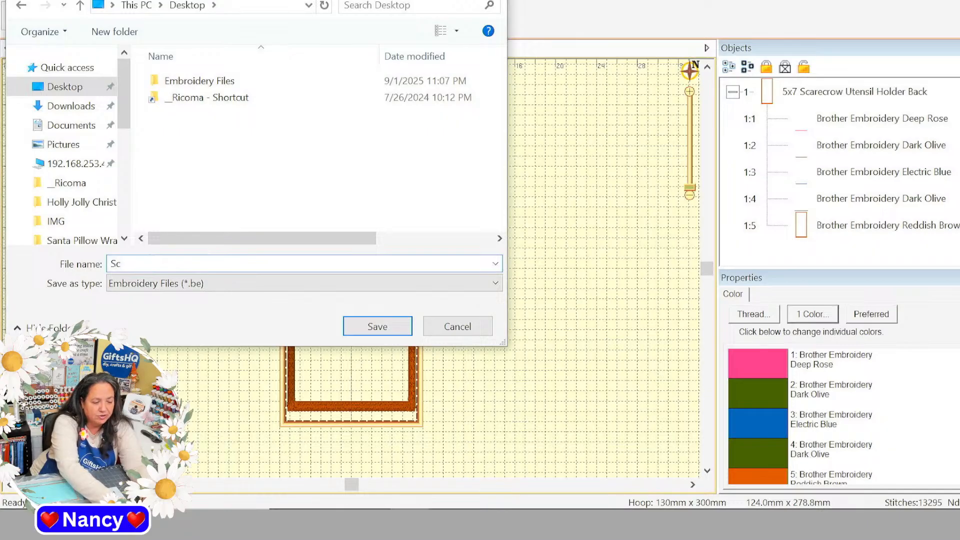
text(arecr)
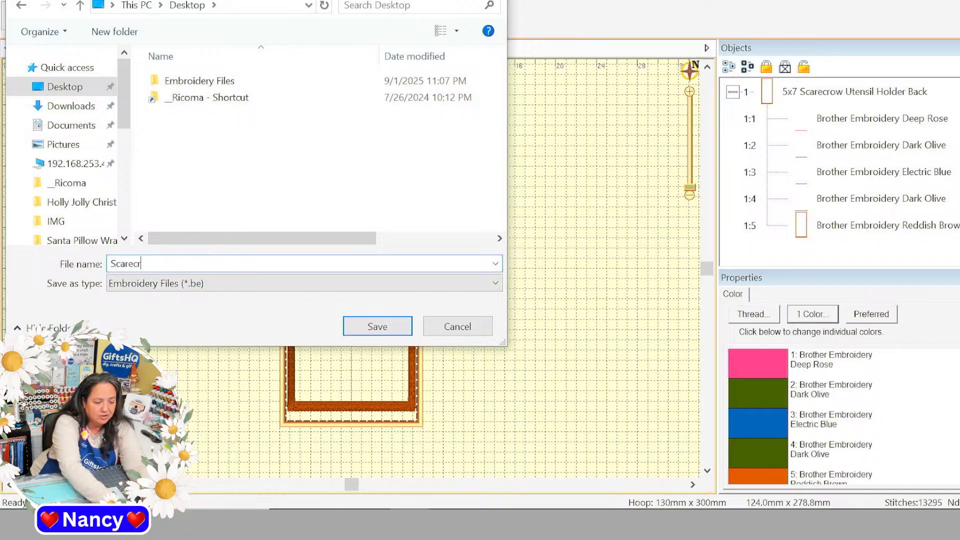
text(ow Back)
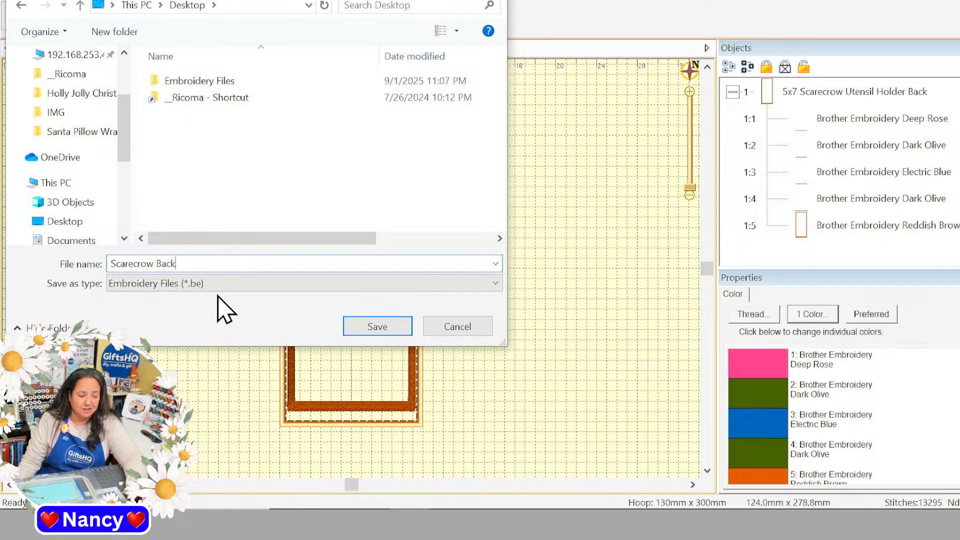
click(357, 326)
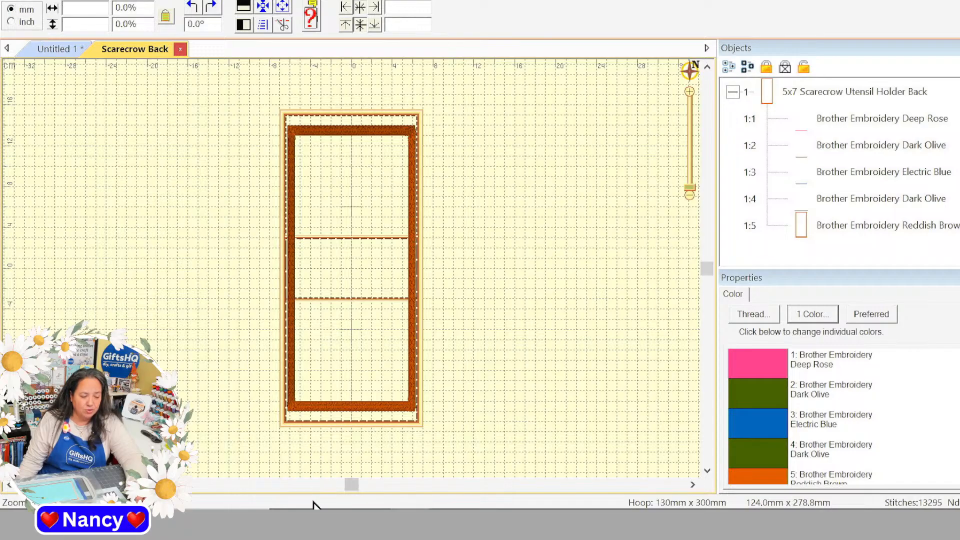
- Switch to File Explorer, locate the Scarecrow Back working file on the Desktop, and return to the embroidery design
click(328, 495)
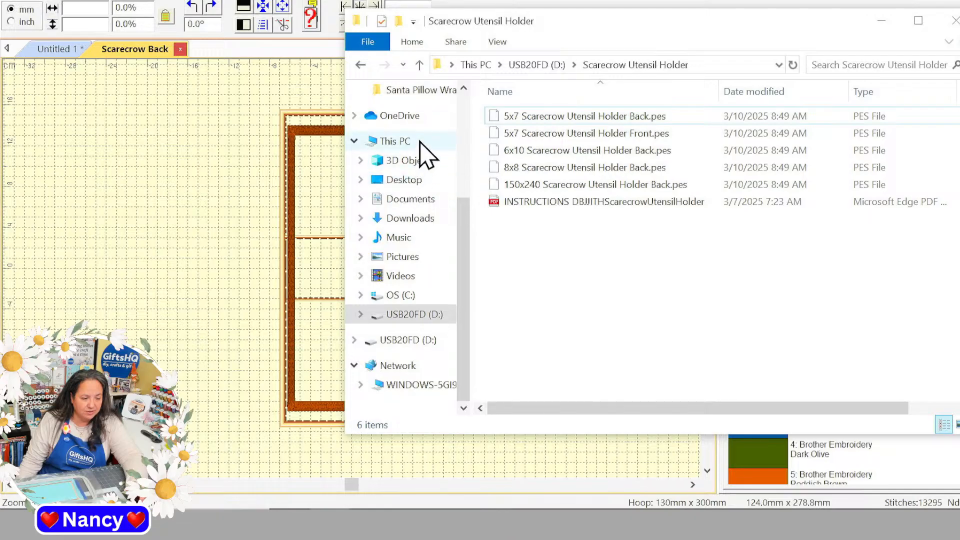
click(448, 188)
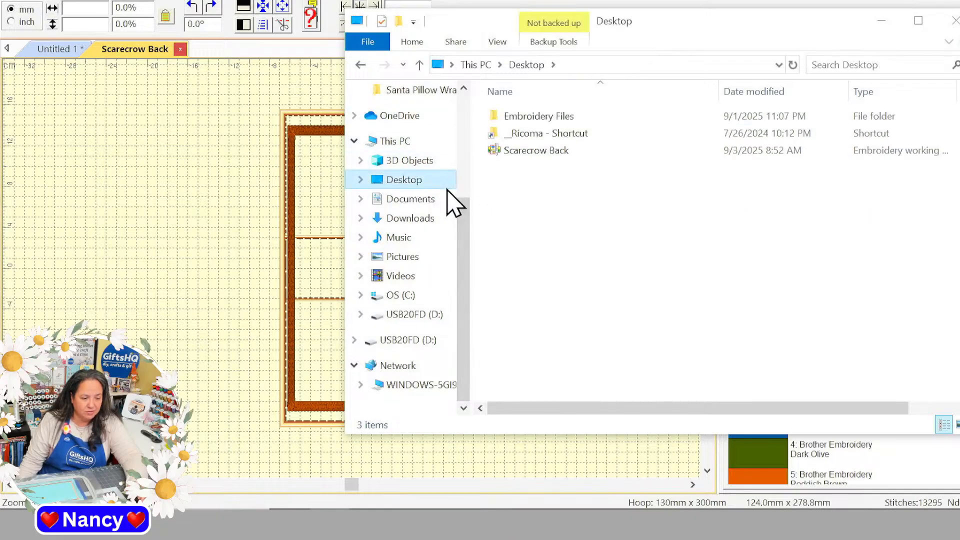
click(584, 152)
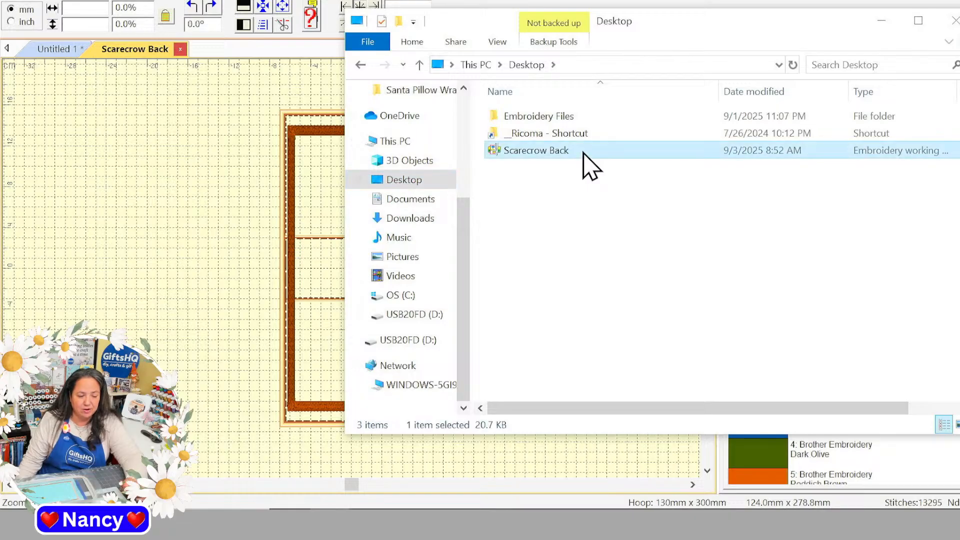
click(140, 144)
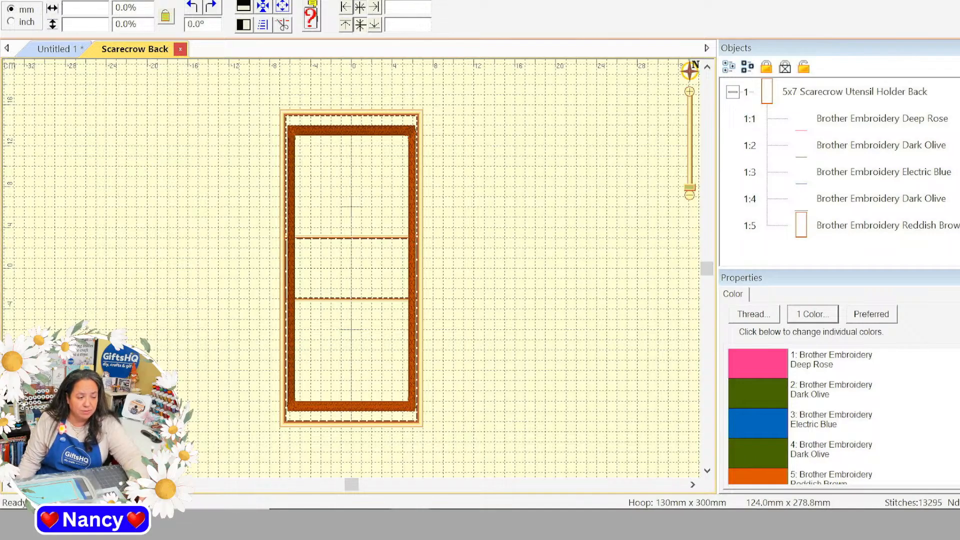
- Save the design as a PES stitch file named "Scarecrow Stitch File" on the Desktop
click(12, 0)
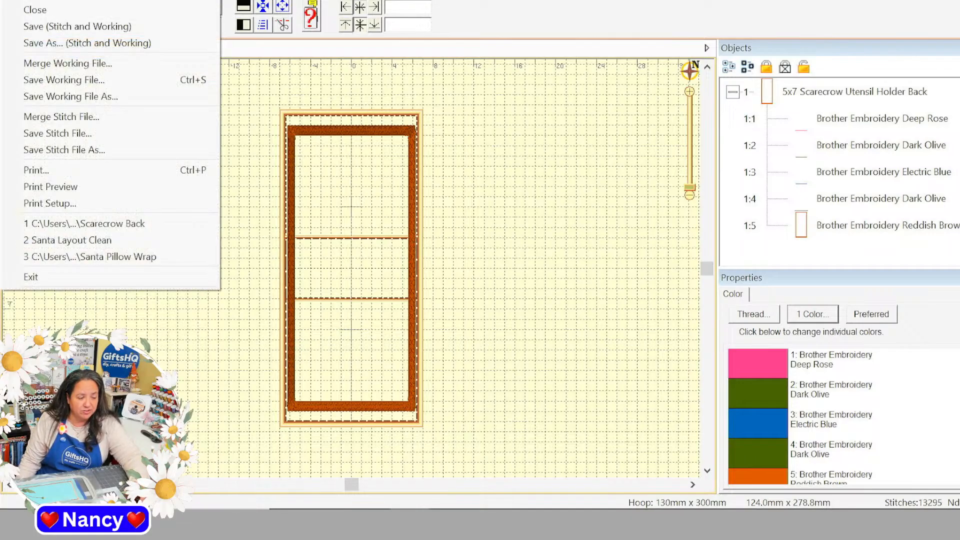
click(92, 151)
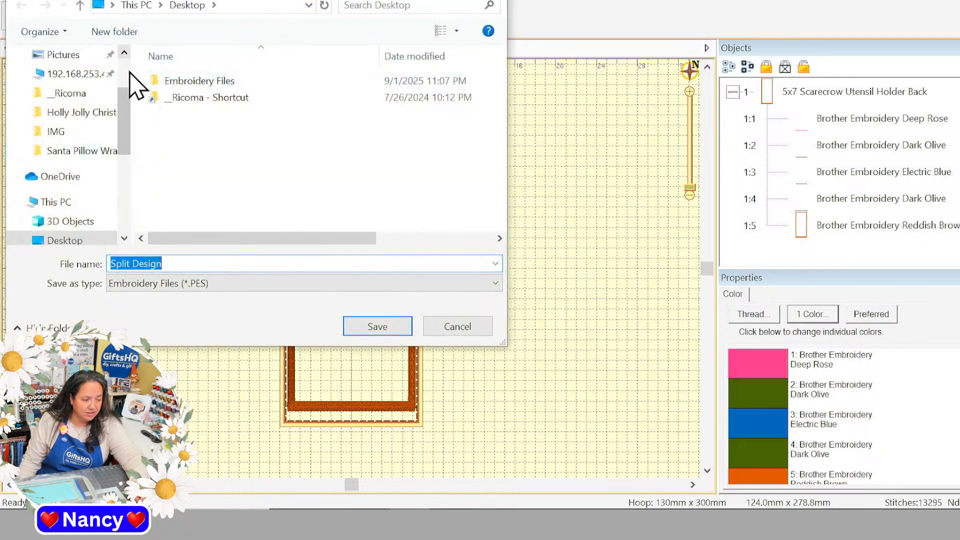
scroll(125, 80, up, 2)
click(81, 88)
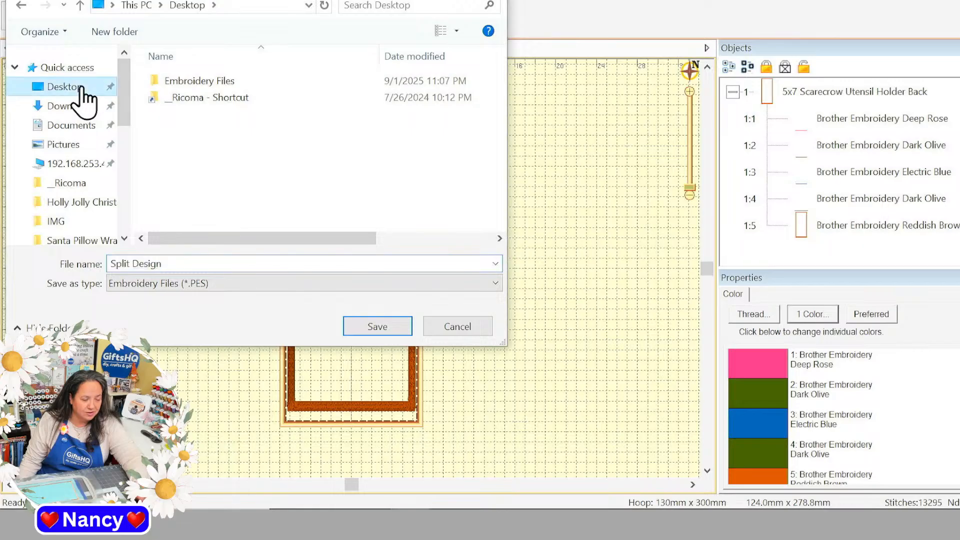
click(274, 257)
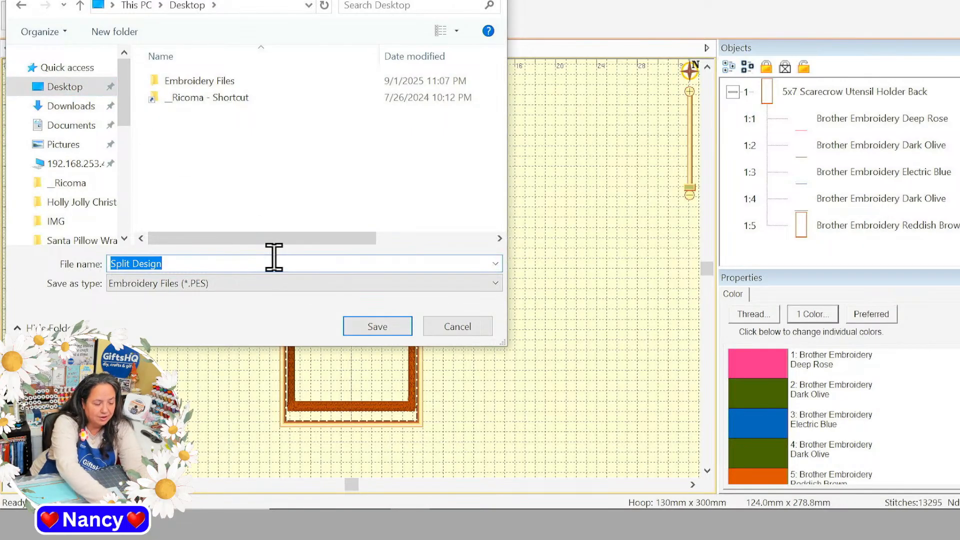
text(Scare)
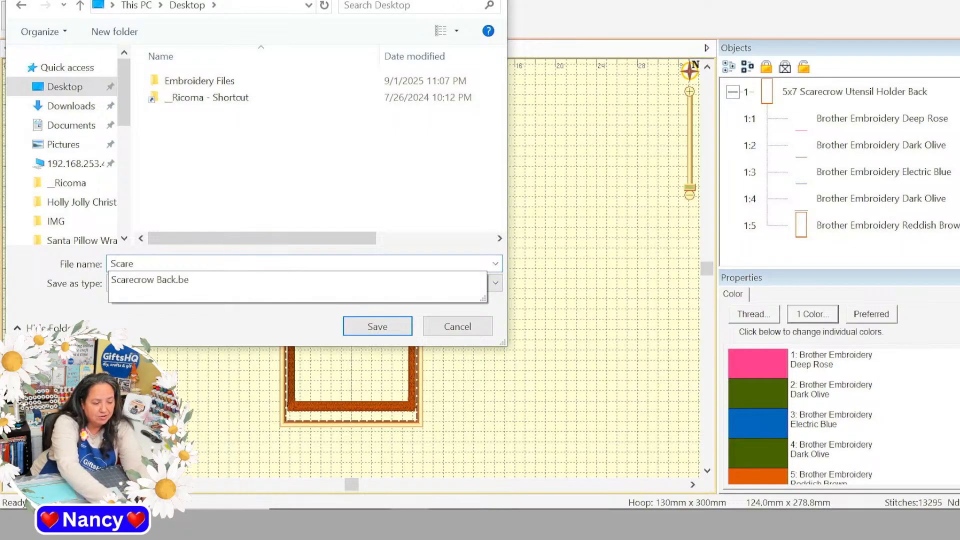
text(crow Stitch File)
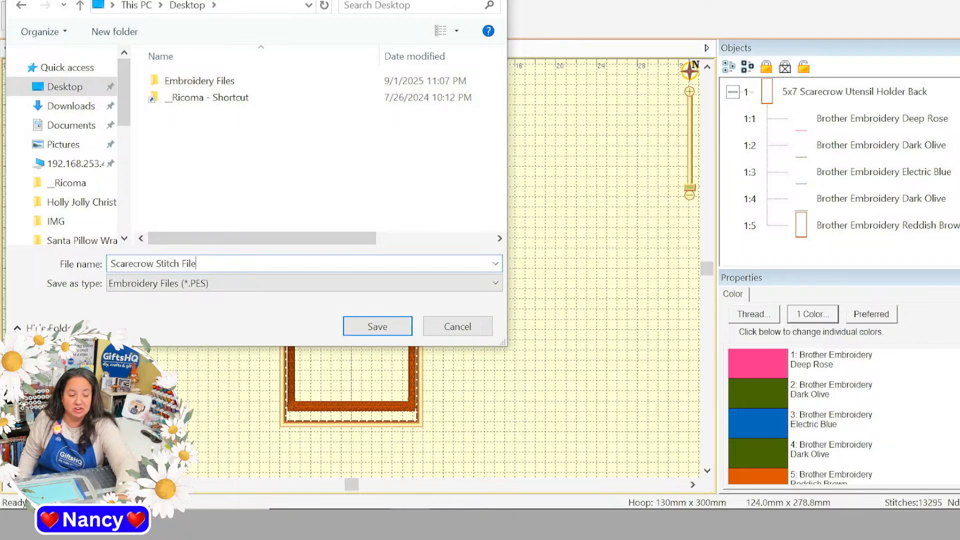
key(Return)
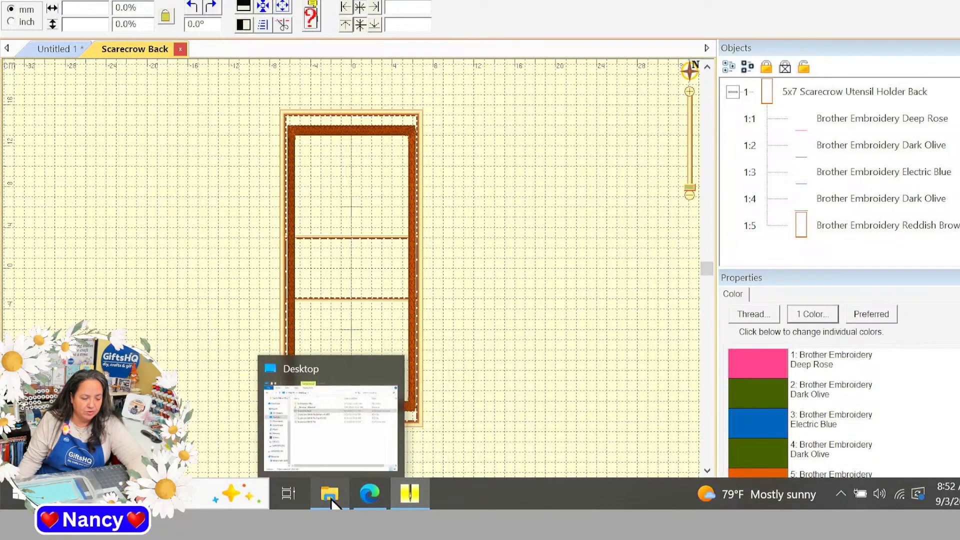
- Switch to File Explorer and locate the split bottom and top PES stitch files on the Desktop
click(331, 499)
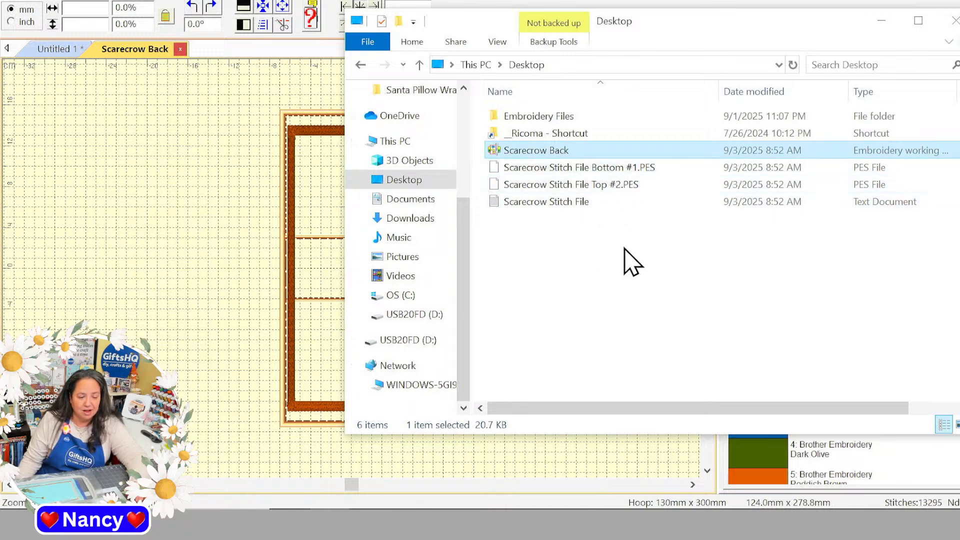
click(629, 167)
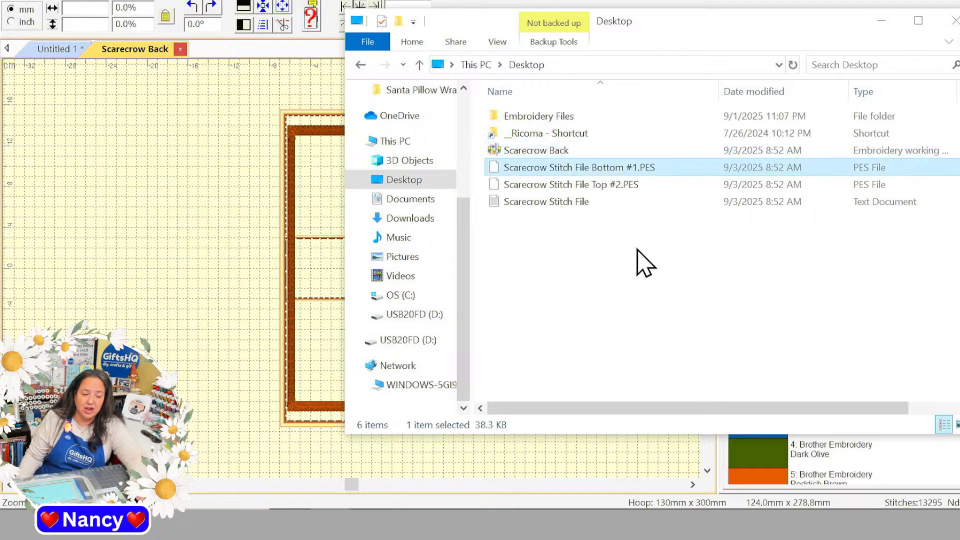
click(660, 185)
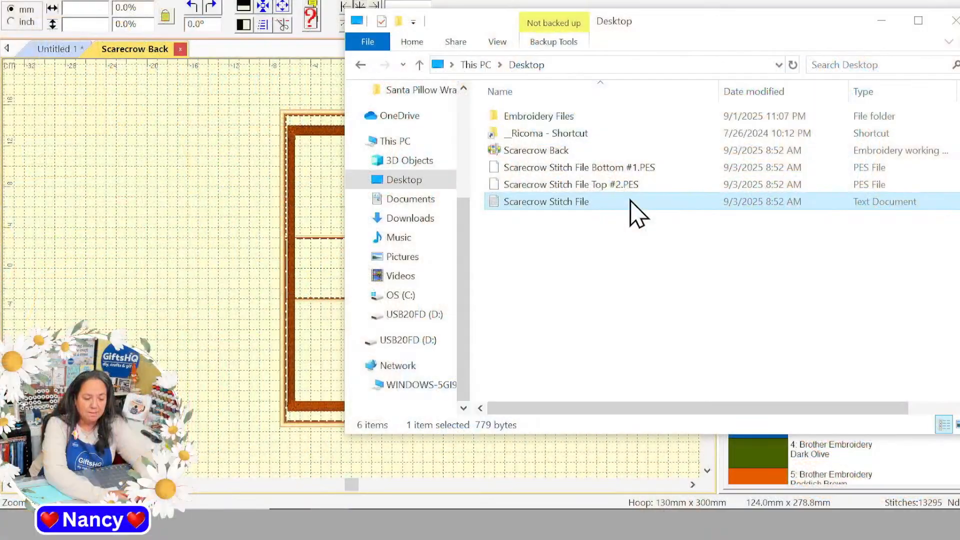
- Open the Scarecrow Stitch File text document, read its notes on split segments and thread colors, and close it
double_click(631, 201)
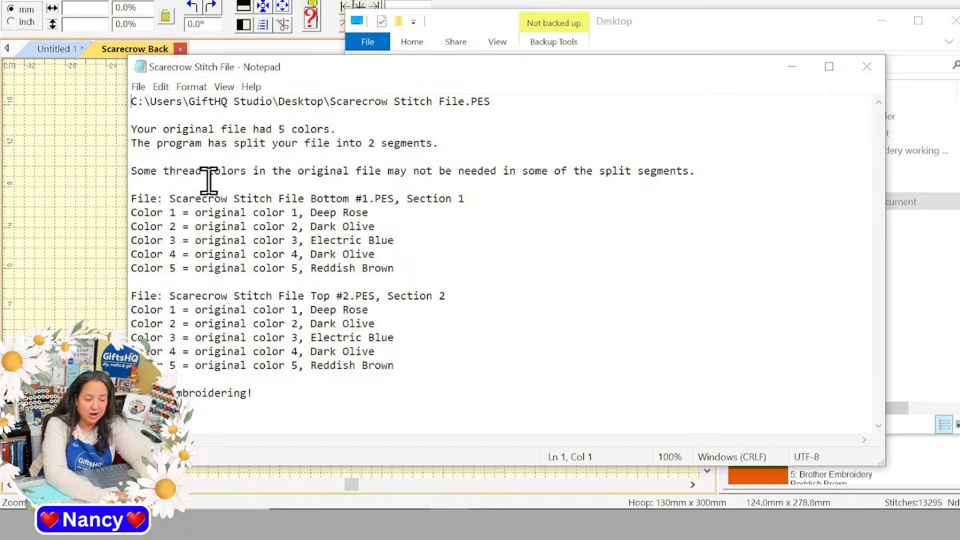
drag(185, 143, 449, 149)
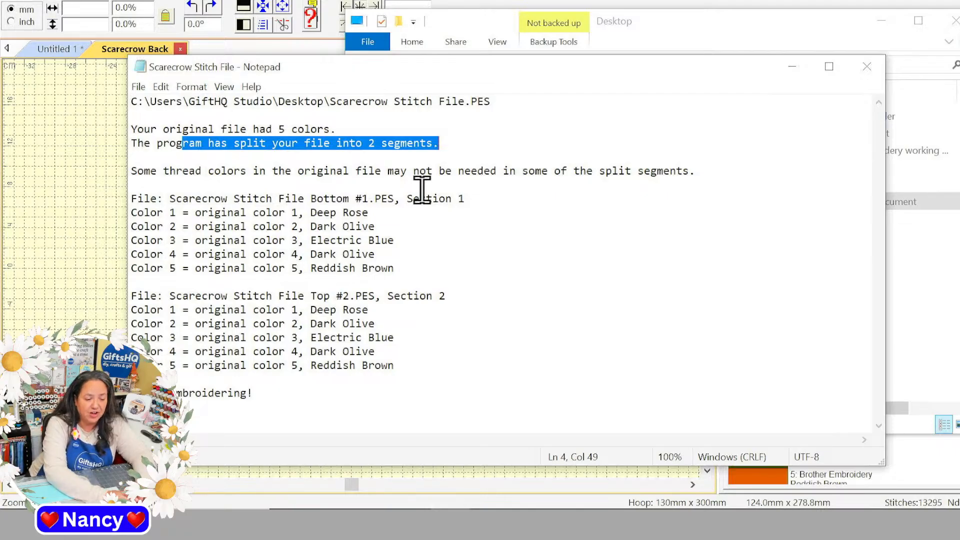
drag(388, 171, 709, 169)
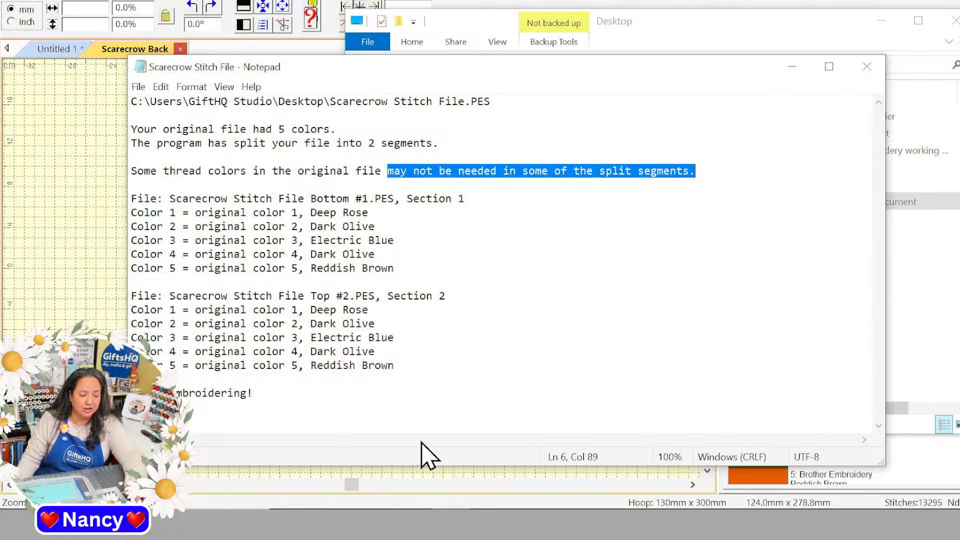
click(866, 67)
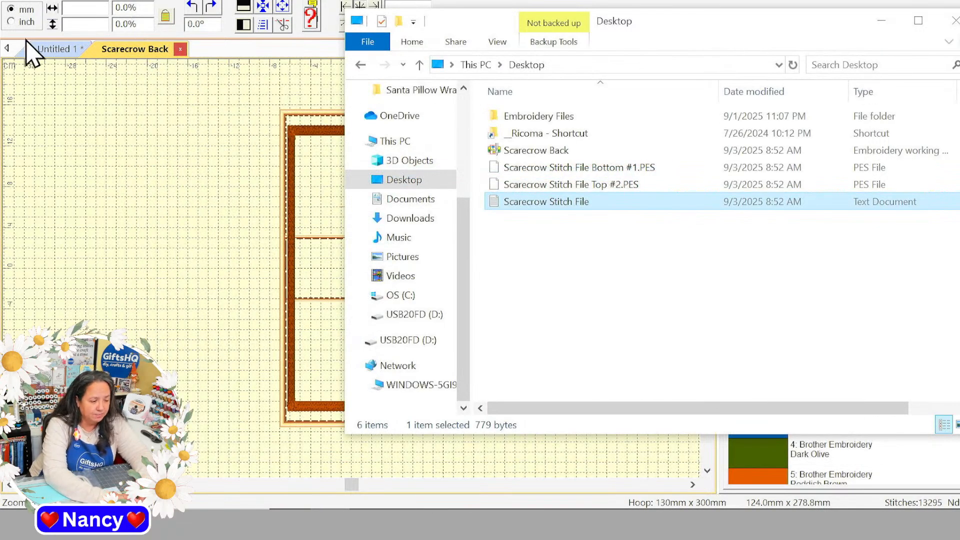
- Create a new design page in Embrilliance and bring in "Scarecrow Stitch File Top #2.PES" from the Desktop folder
click(14, 1)
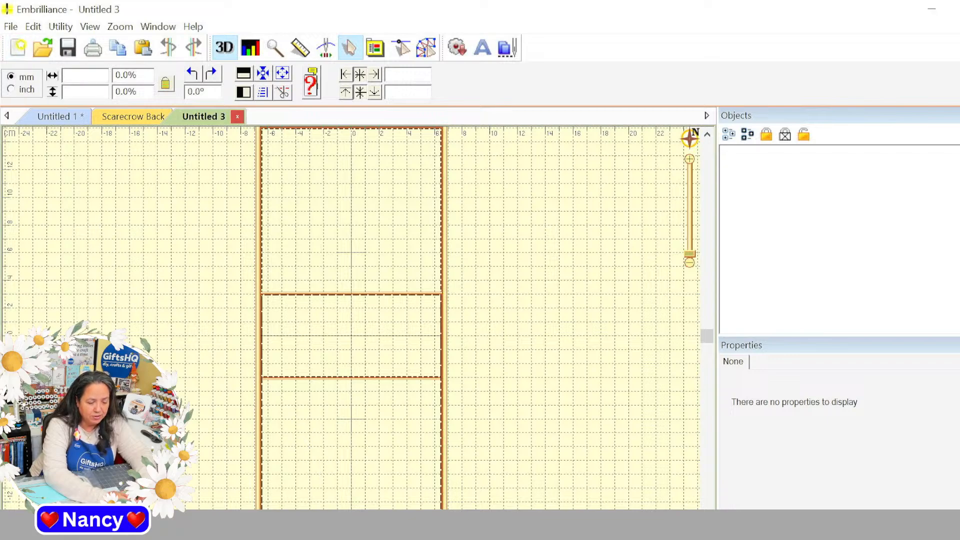
key(alt+Tab)
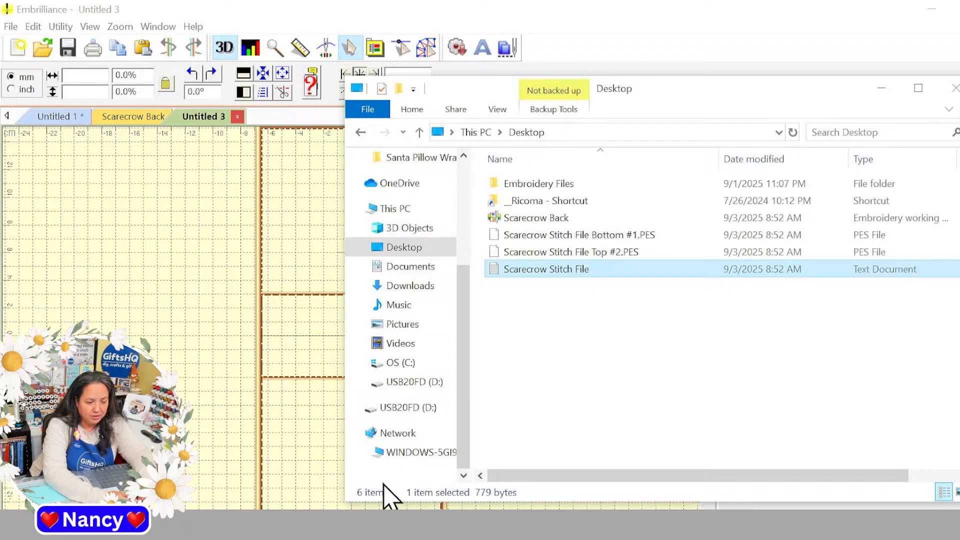
click(612, 252)
drag(611, 252, 172, 330)
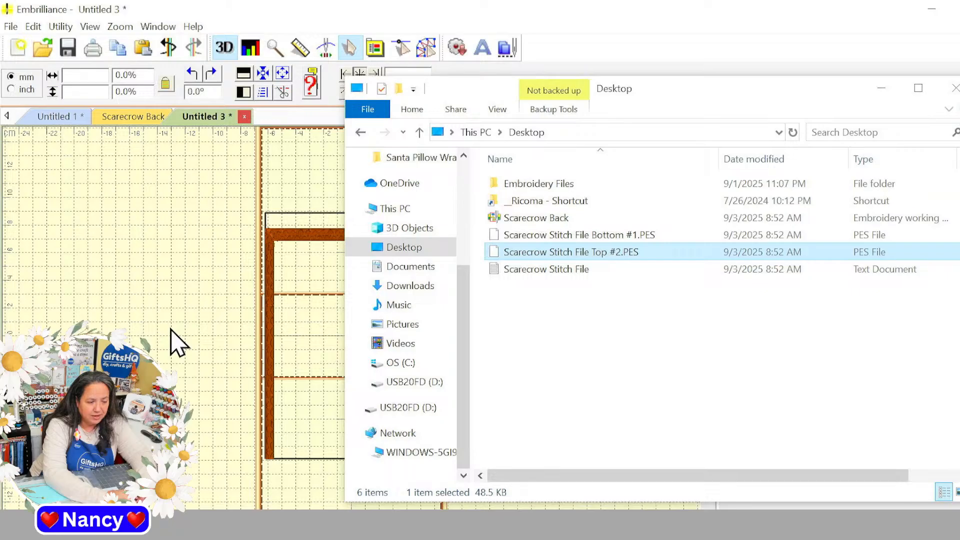
click(54, 154)
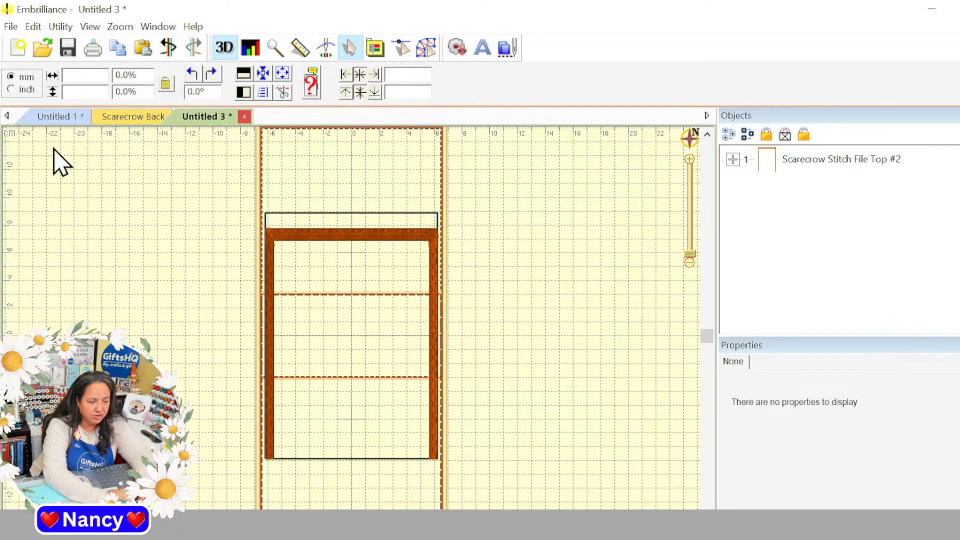
- Create another new design page and bring in "Scarecrow Stitch File Bottom #1.PES" from the Desktop folder
click(14, 52)
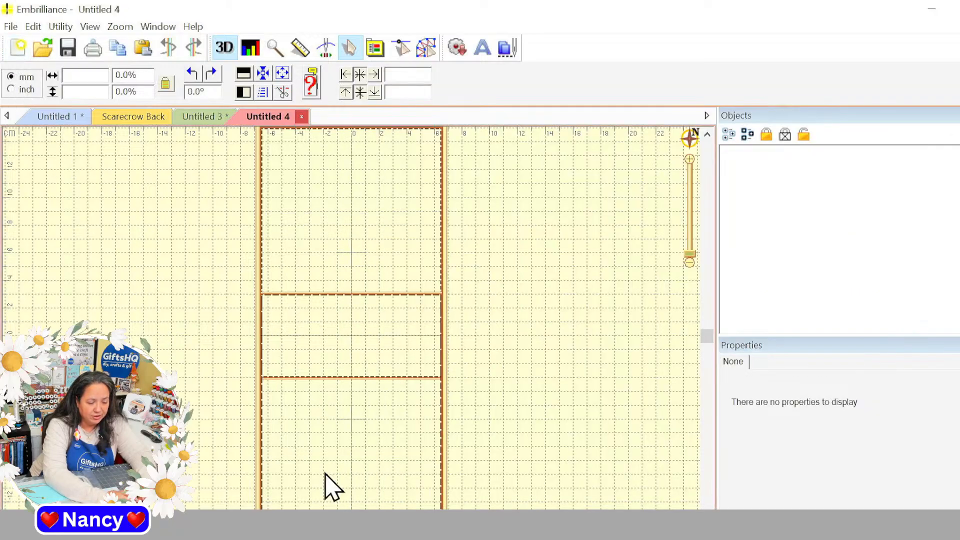
key(alt+Tab)
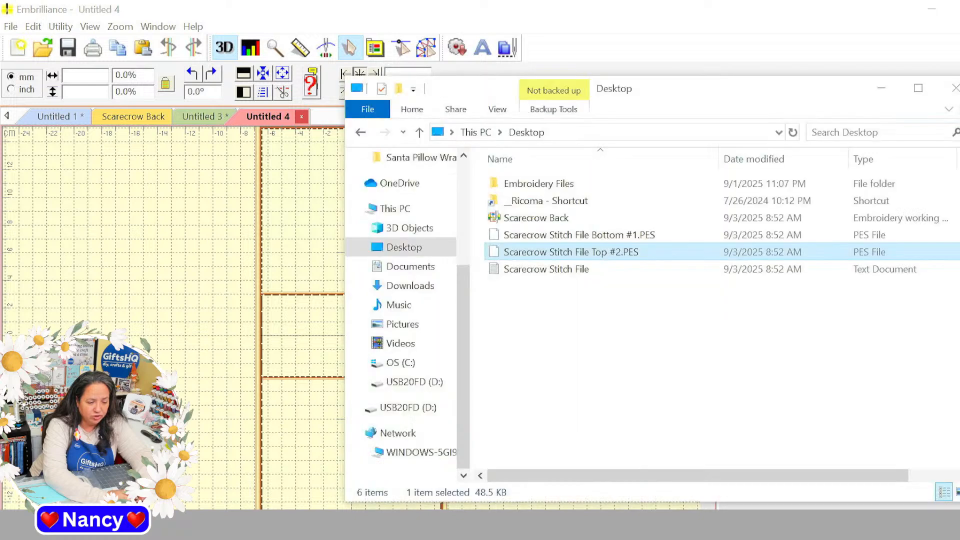
click(583, 236)
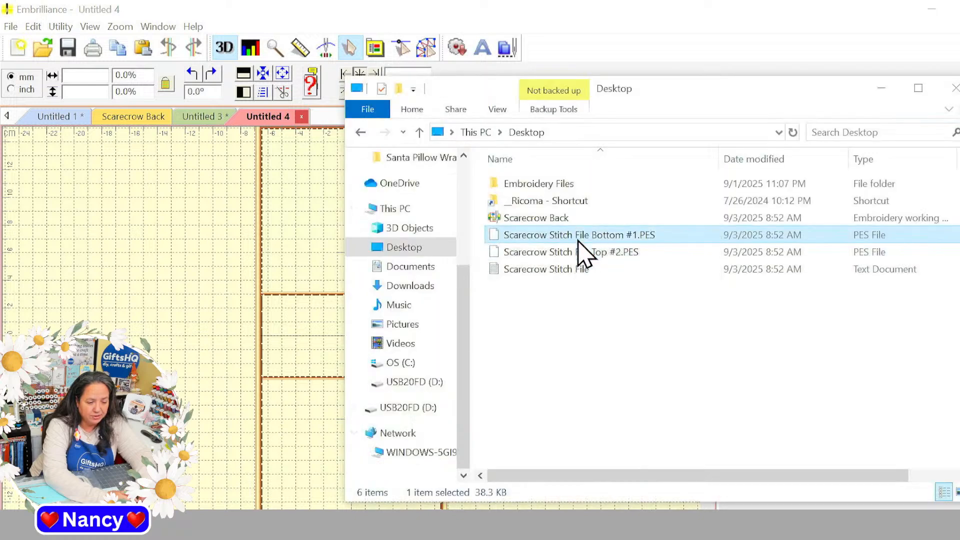
drag(593, 230, 168, 285)
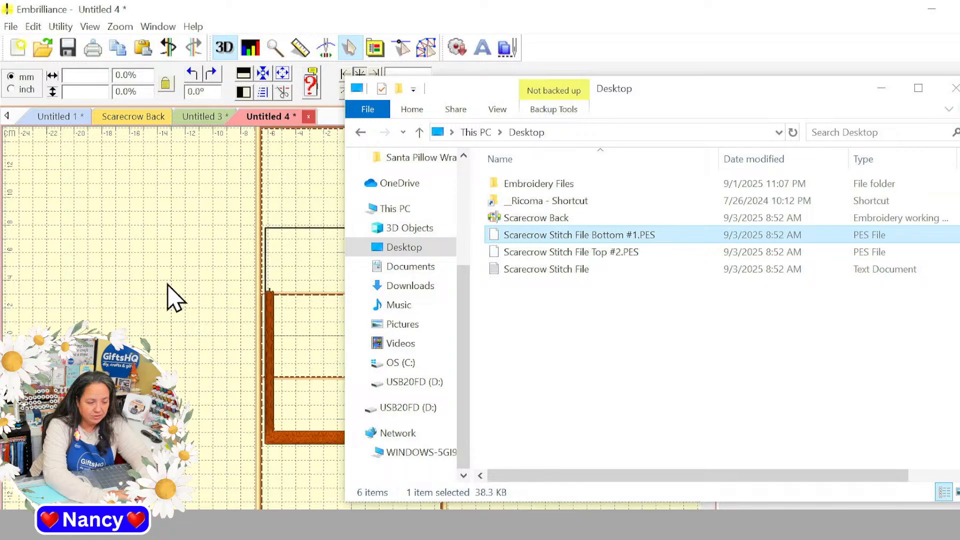
- On the page with the top section, expand the design's color objects and delete the Black outline object
click(201, 116)
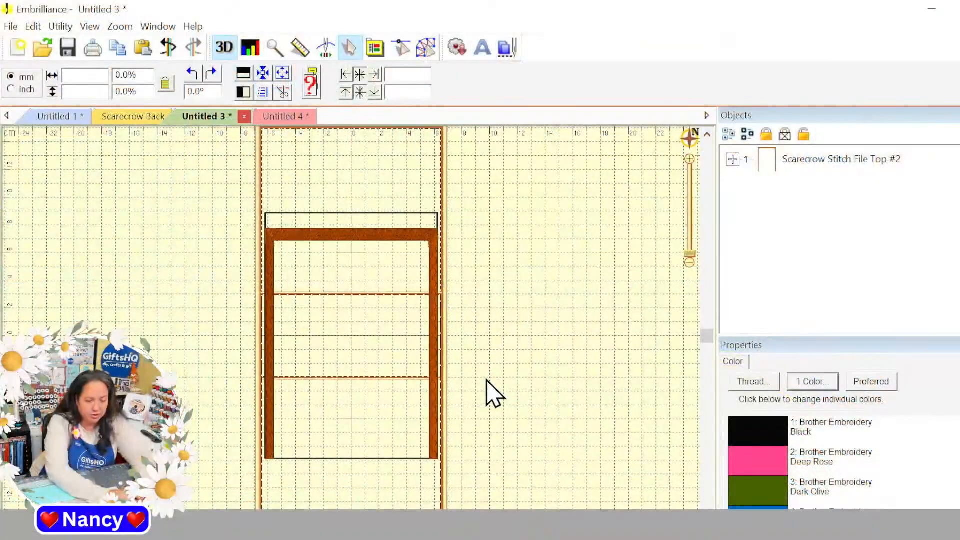
click(732, 160)
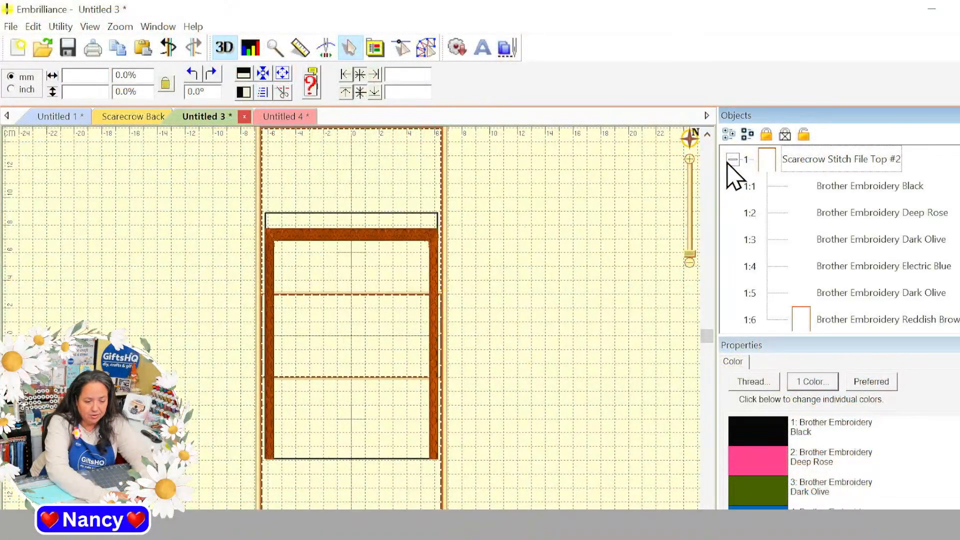
click(838, 190)
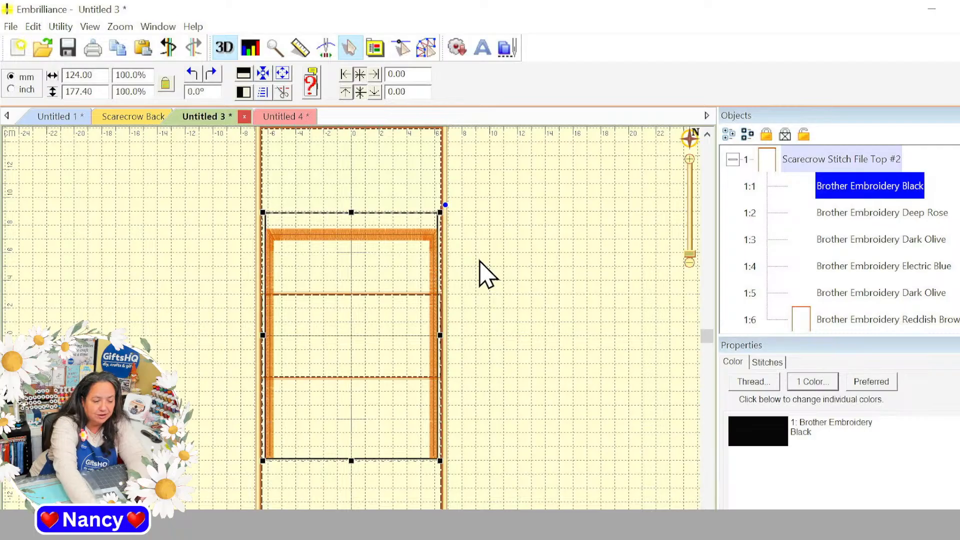
key(Delete)
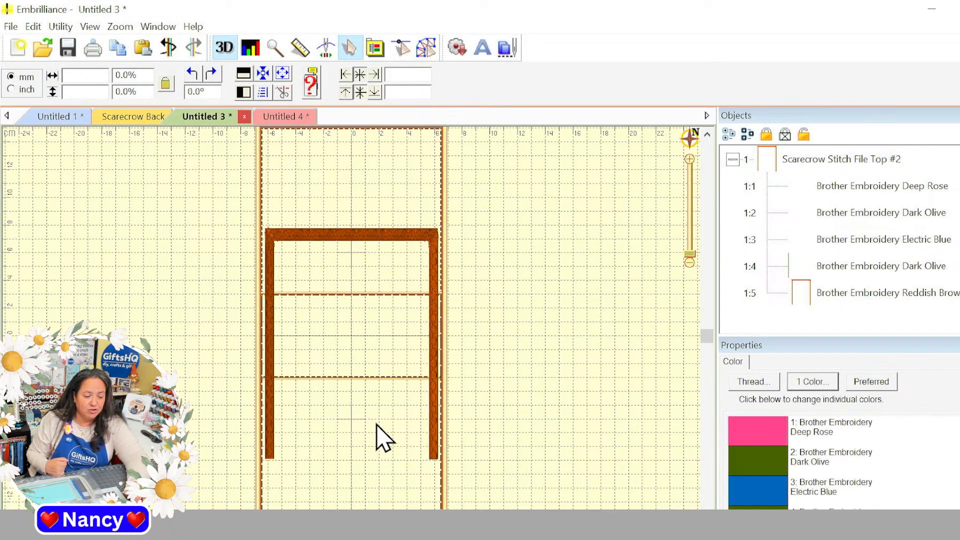
- Inspect the top section's Deep Rose, first Dark Olive, Electric Blue and Reddish Brown color objects individually
click(873, 186)
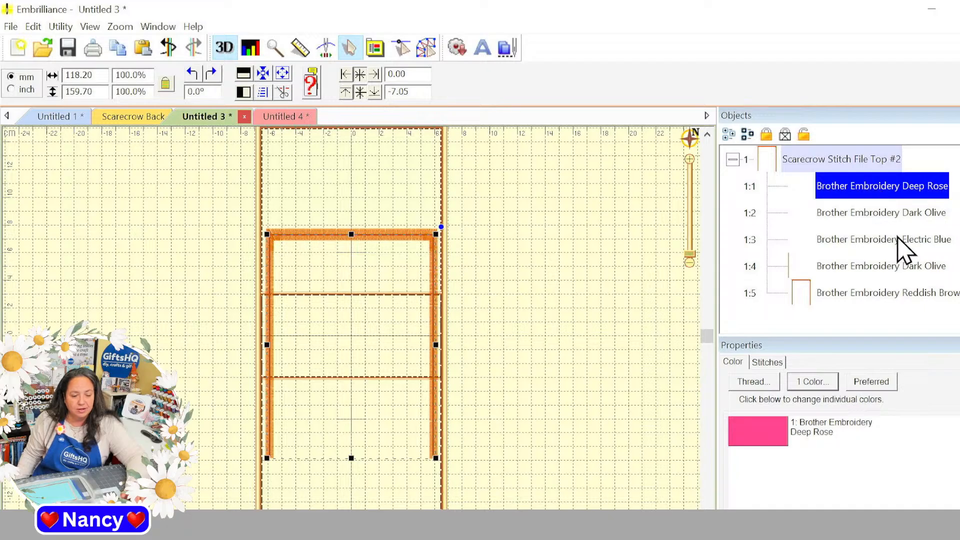
click(896, 211)
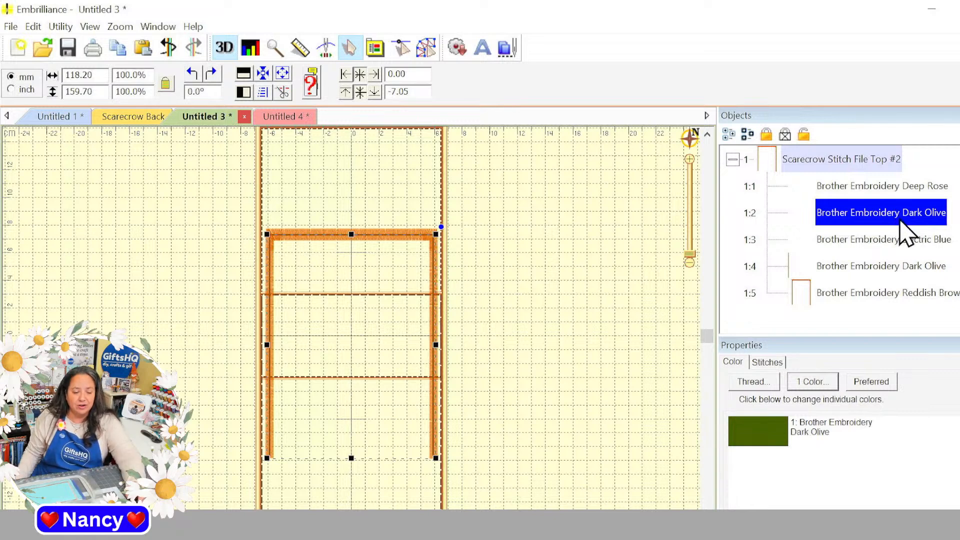
click(909, 245)
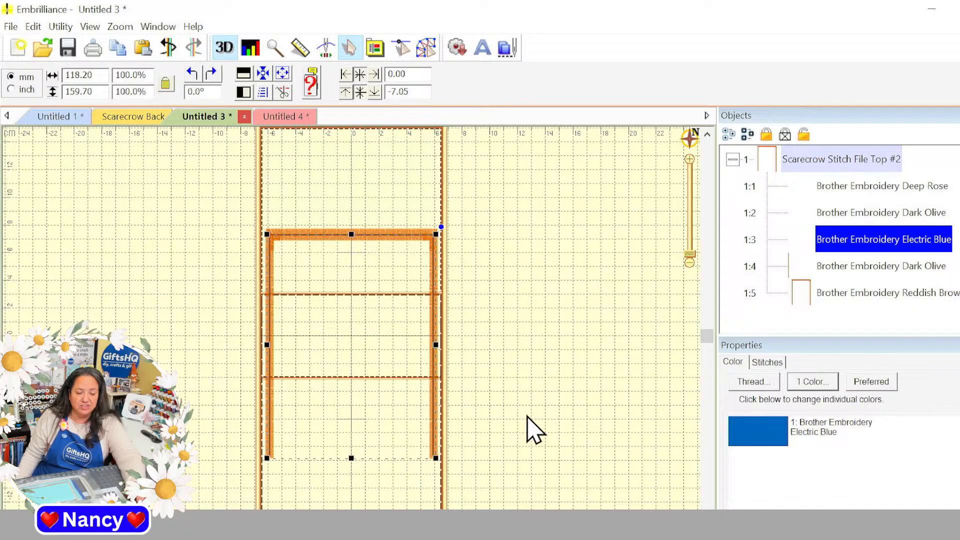
click(890, 295)
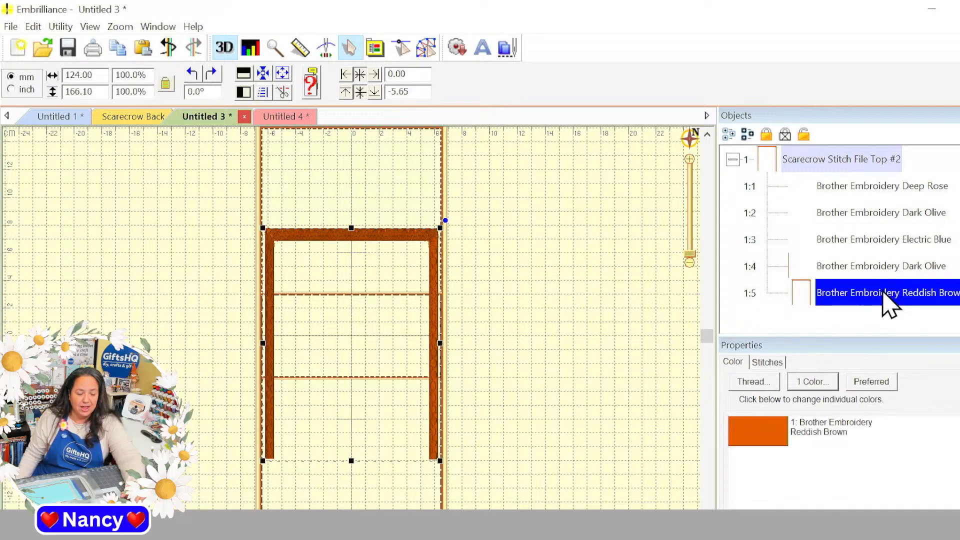